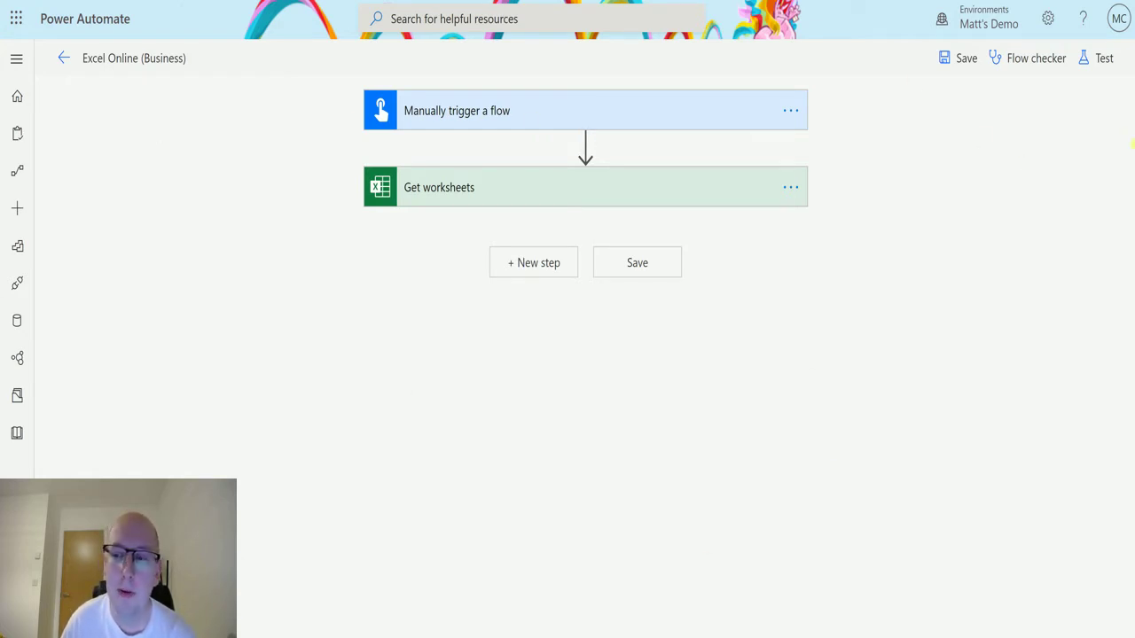
Step: Save & Test the flow with a manual run, then expand the Manually trigger a flow step's details
{"action": "left_click", "coordinate": [1104, 61]}
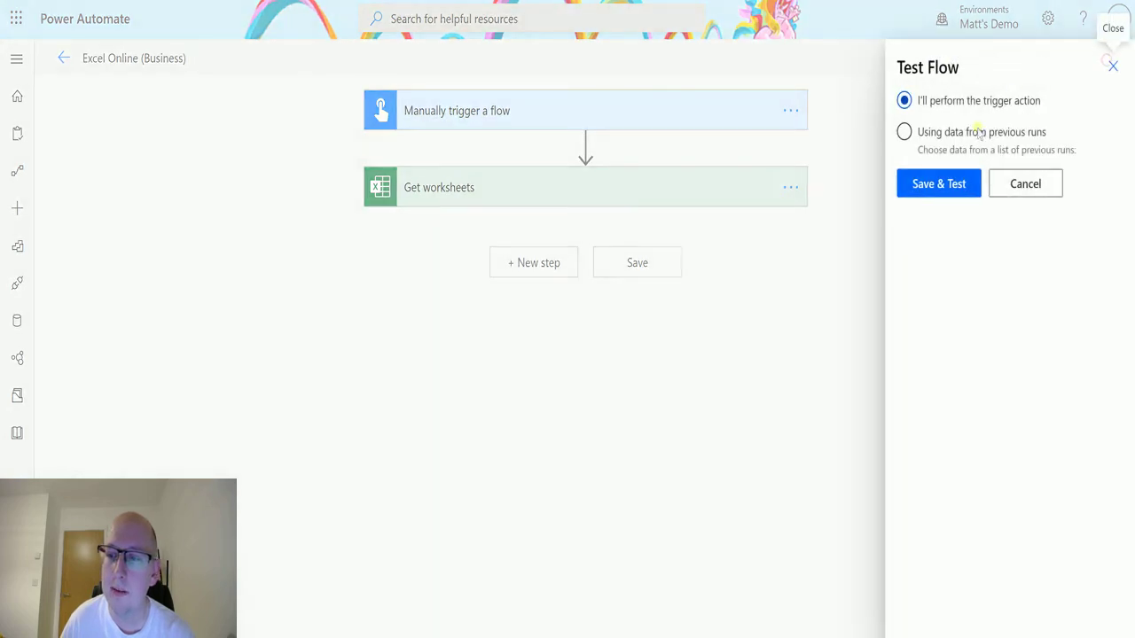
{"action": "left_click", "coordinate": [944, 188]}
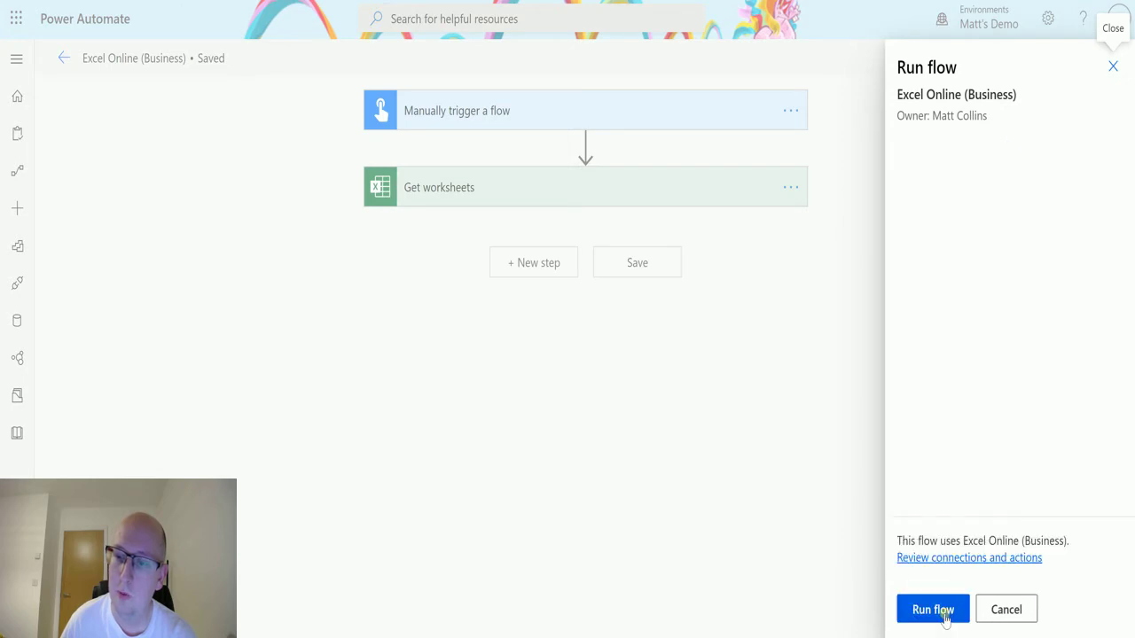
{"action": "left_click", "coordinate": [947, 609]}
{"action": "left_click", "coordinate": [947, 610]}
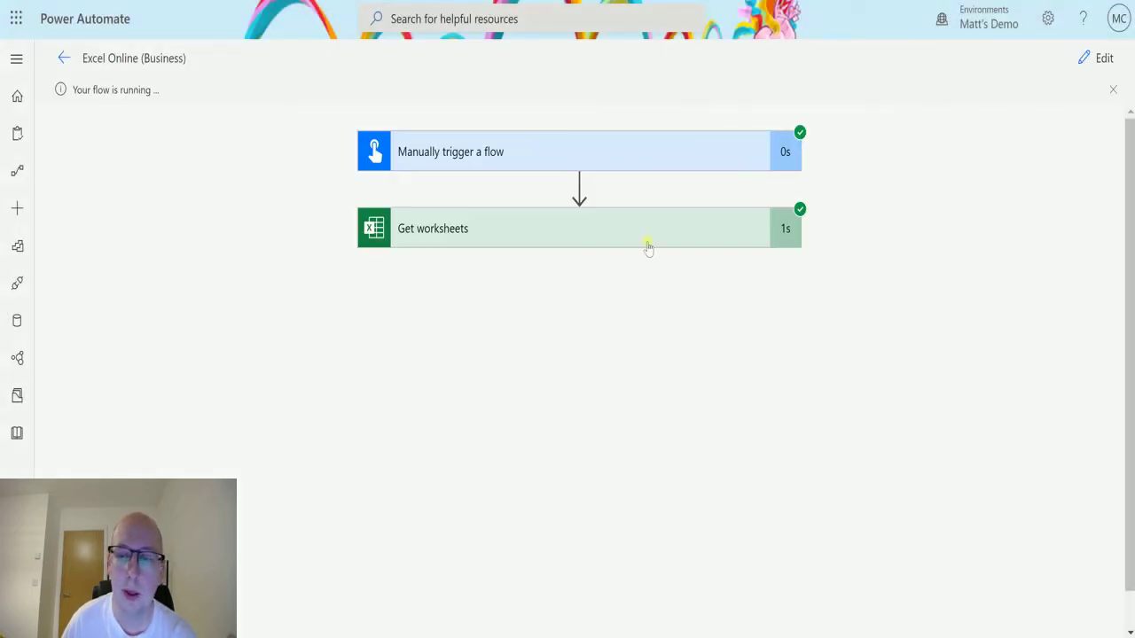
{"action": "left_click", "coordinate": [638, 155]}
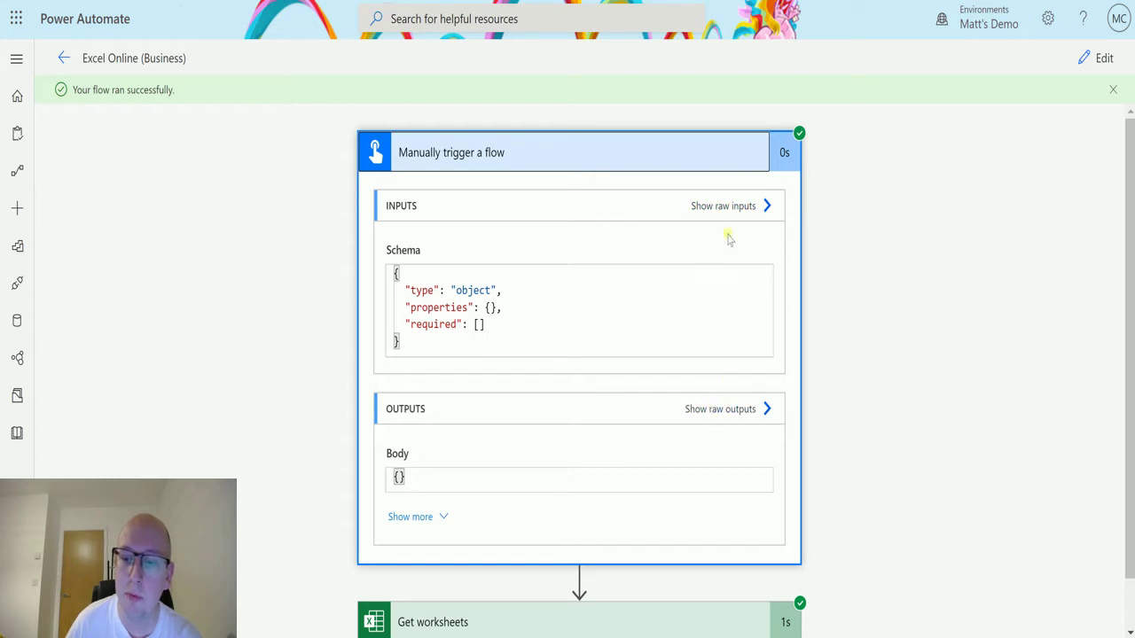
{"action": "left_click", "coordinate": [730, 205]}
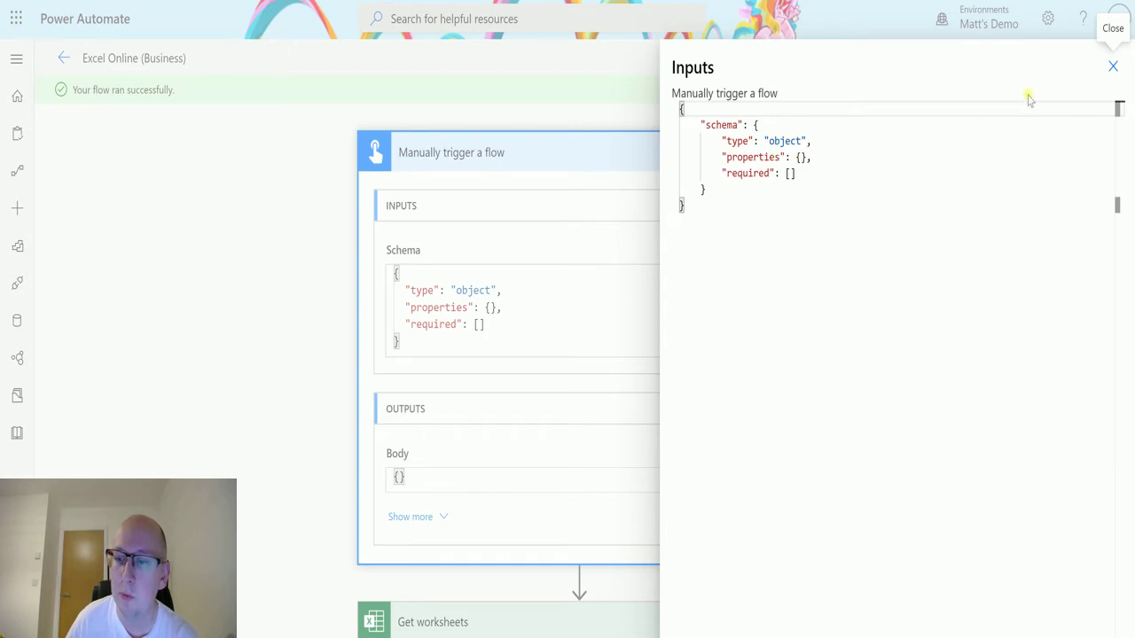
{"action": "left_click", "coordinate": [1113, 67]}
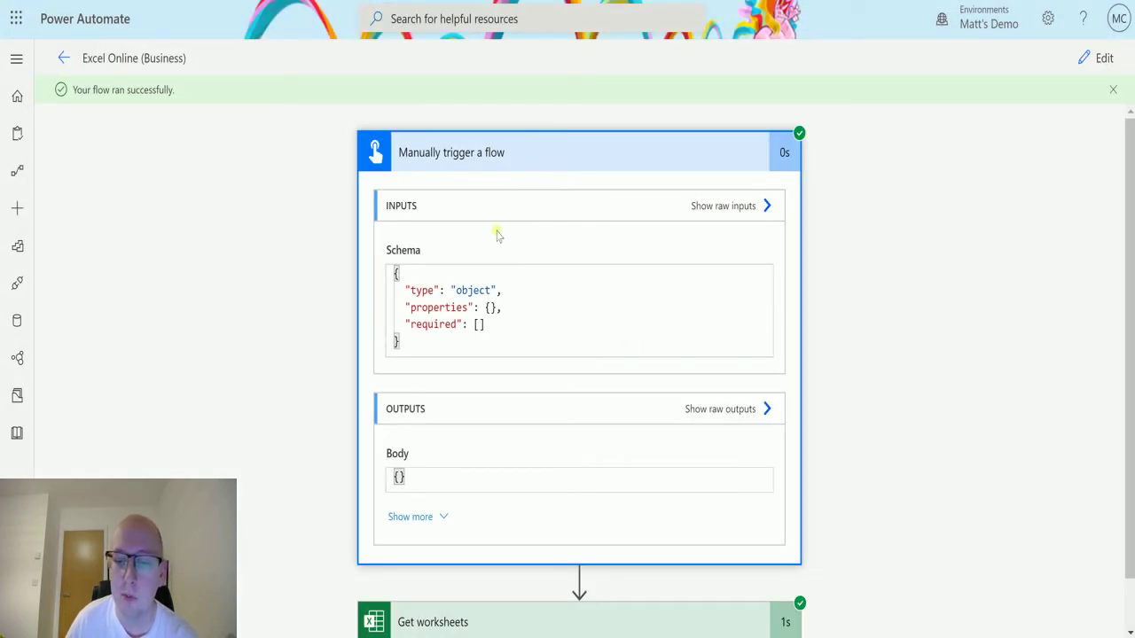
{"action": "left_click", "coordinate": [764, 409]}
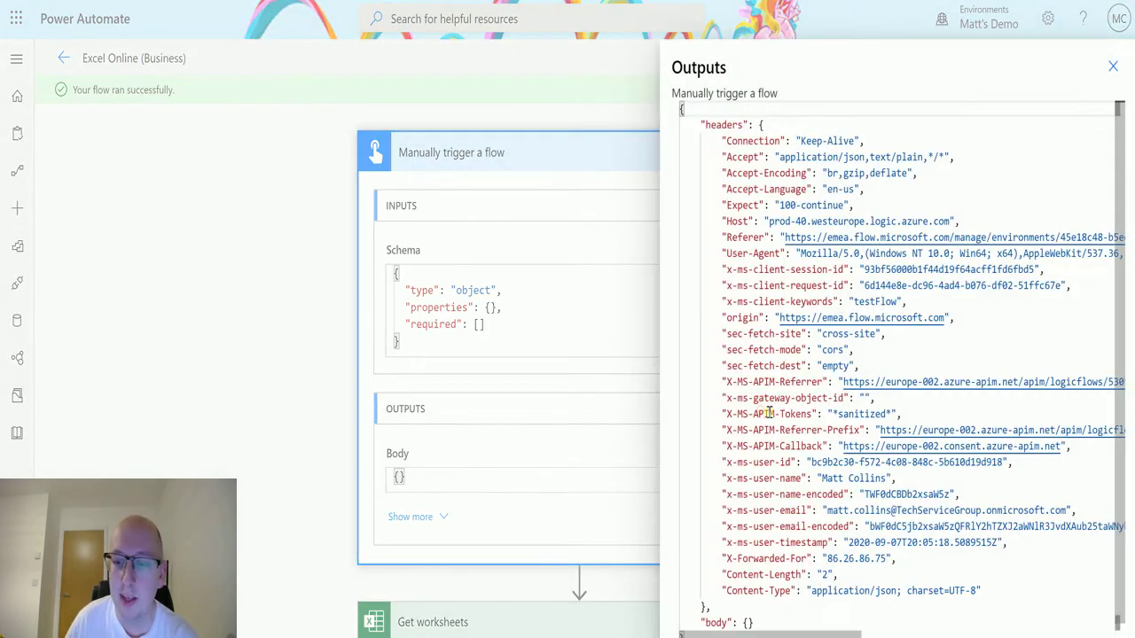
{"action": "scroll", "coordinate": [899, 207], "scroll_direction": "down", "scroll_amount": 1}
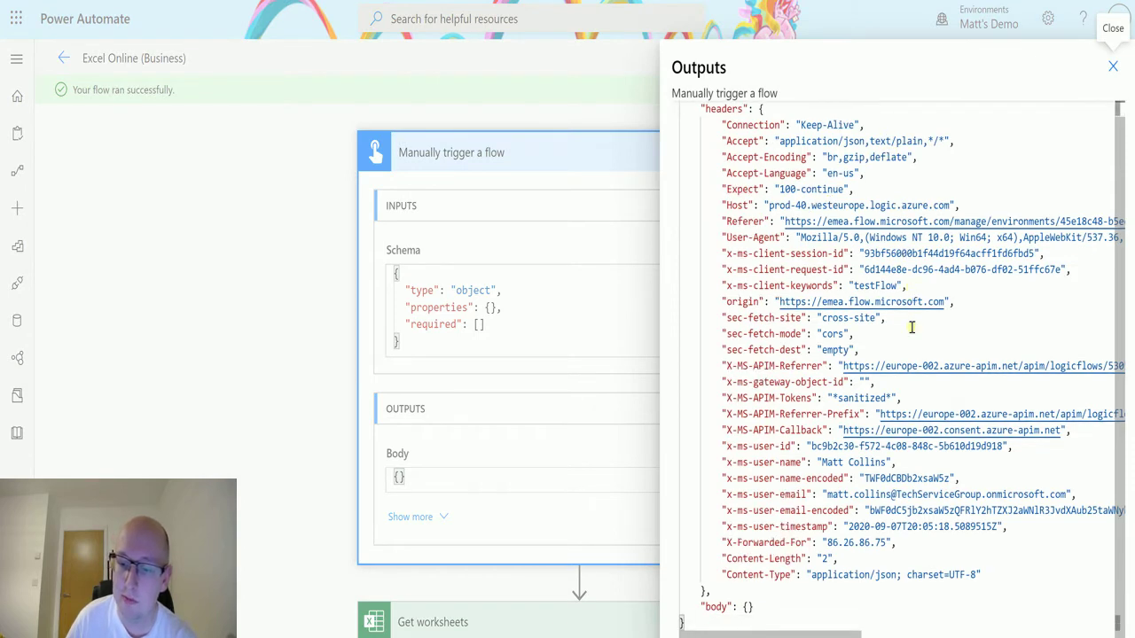
{"action": "scroll", "coordinate": [803, 430], "scroll_direction": "up", "scroll_amount": 1}
{"action": "scroll", "coordinate": [742, 581], "scroll_direction": "down", "scroll_amount": 1}
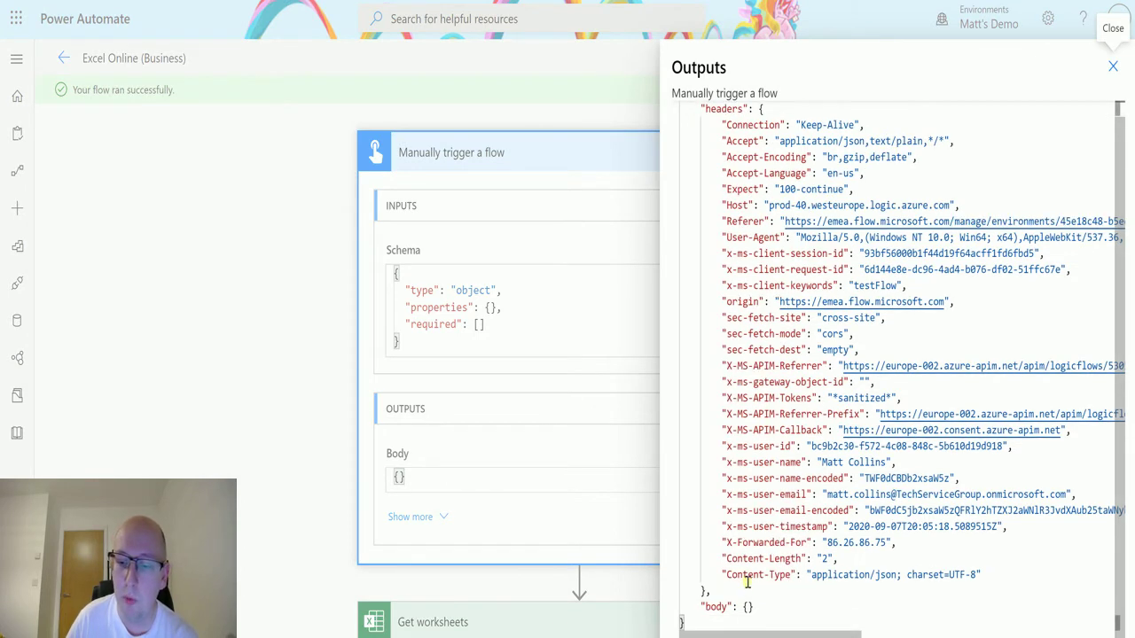
{"action": "scroll", "coordinate": [759, 611], "scroll_direction": "up", "scroll_amount": 1}
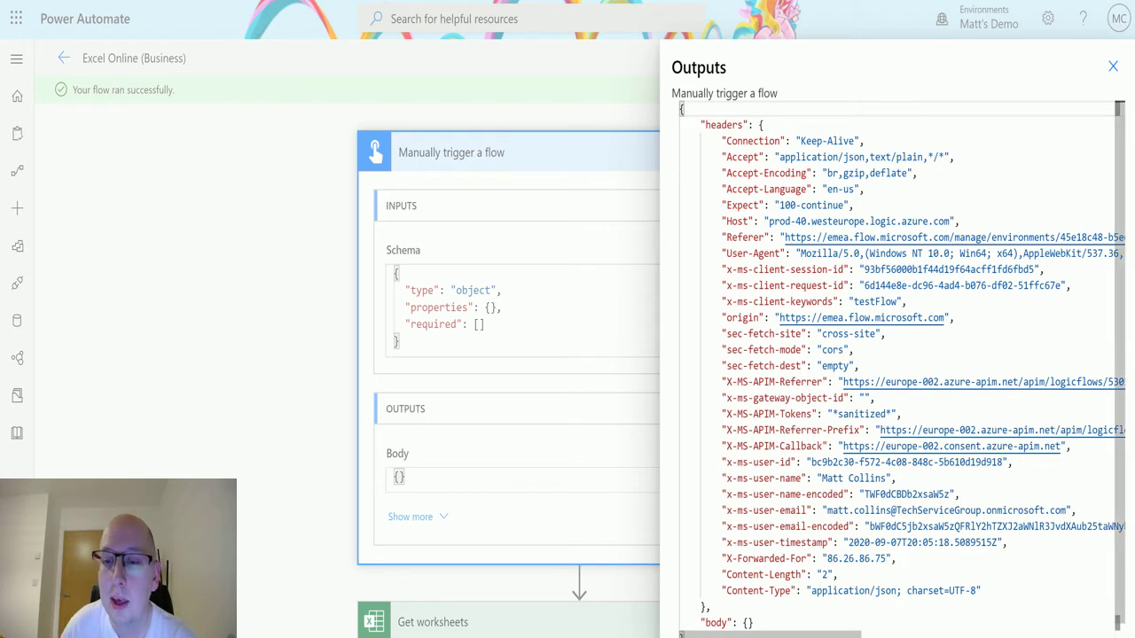
{"action": "scroll", "coordinate": [843, 213], "scroll_direction": "down", "scroll_amount": 1}
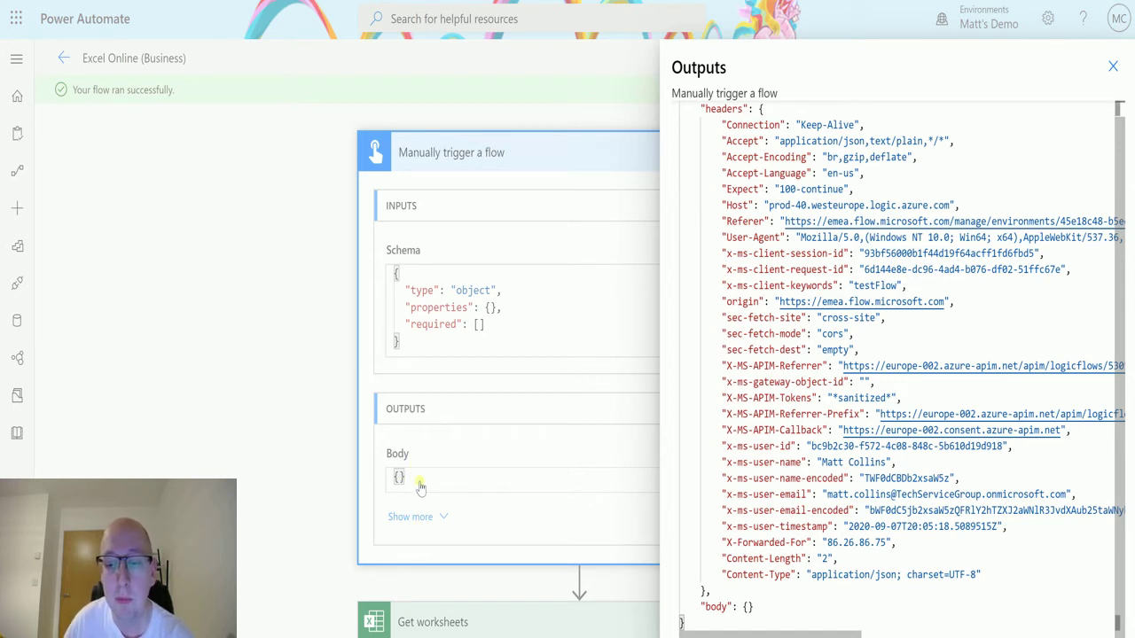
{"action": "scroll", "coordinate": [878, 381], "scroll_direction": "up", "scroll_amount": 1}
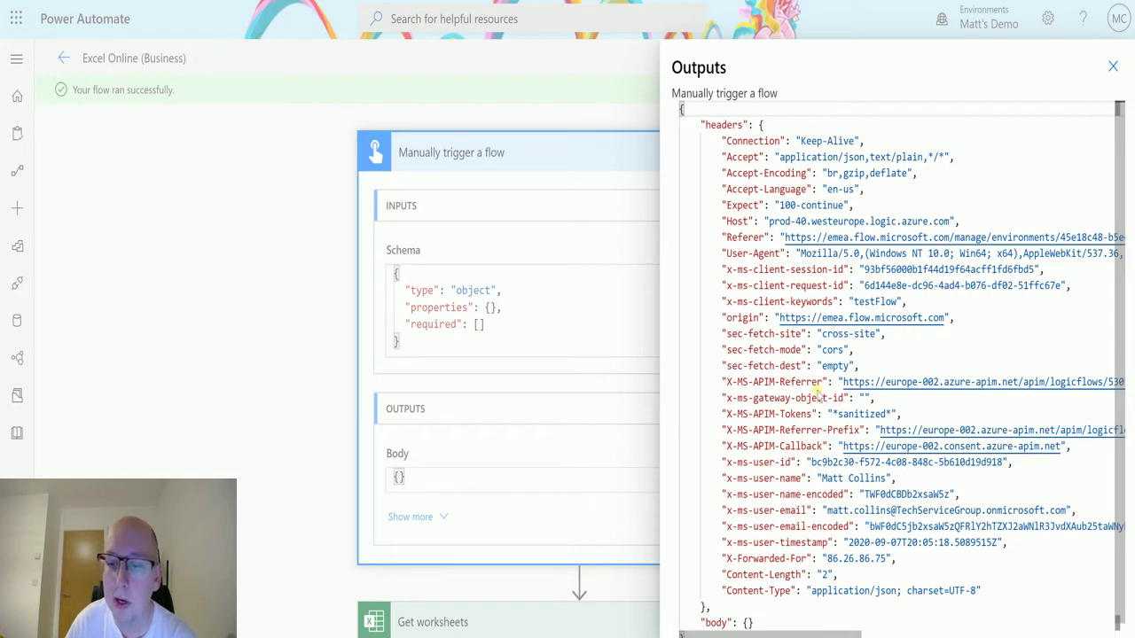
{"action": "scroll", "coordinate": [780, 417], "scroll_direction": "down", "scroll_amount": 1}
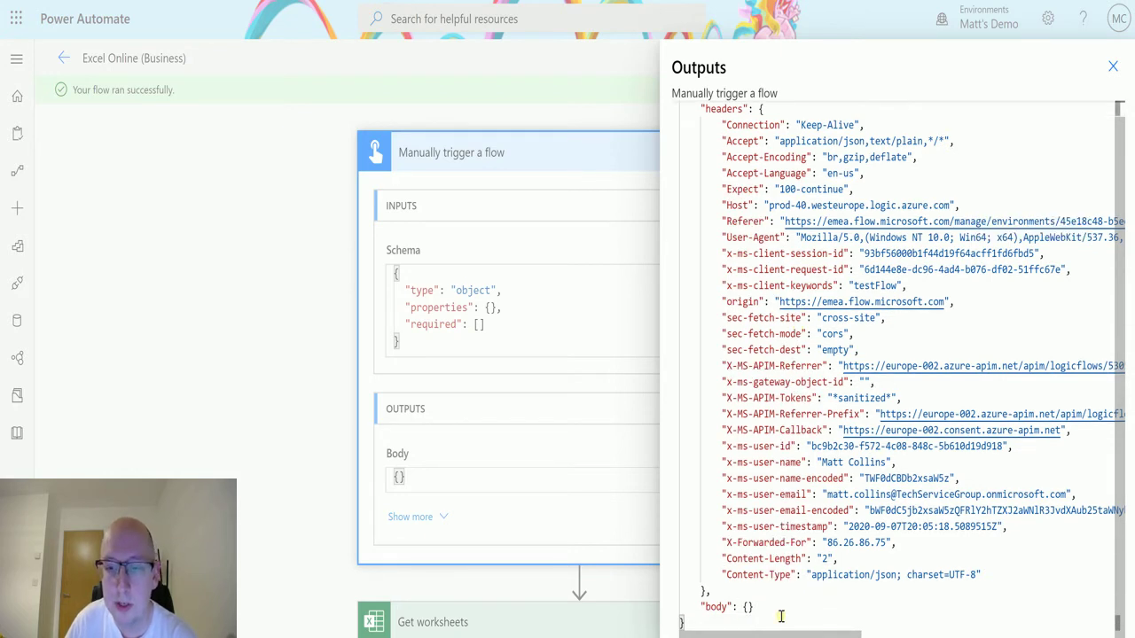
Step: Close the trigger's raw outputs and review the Get worksheets step's raw inputs
{"action": "left_click", "coordinate": [1113, 66]}
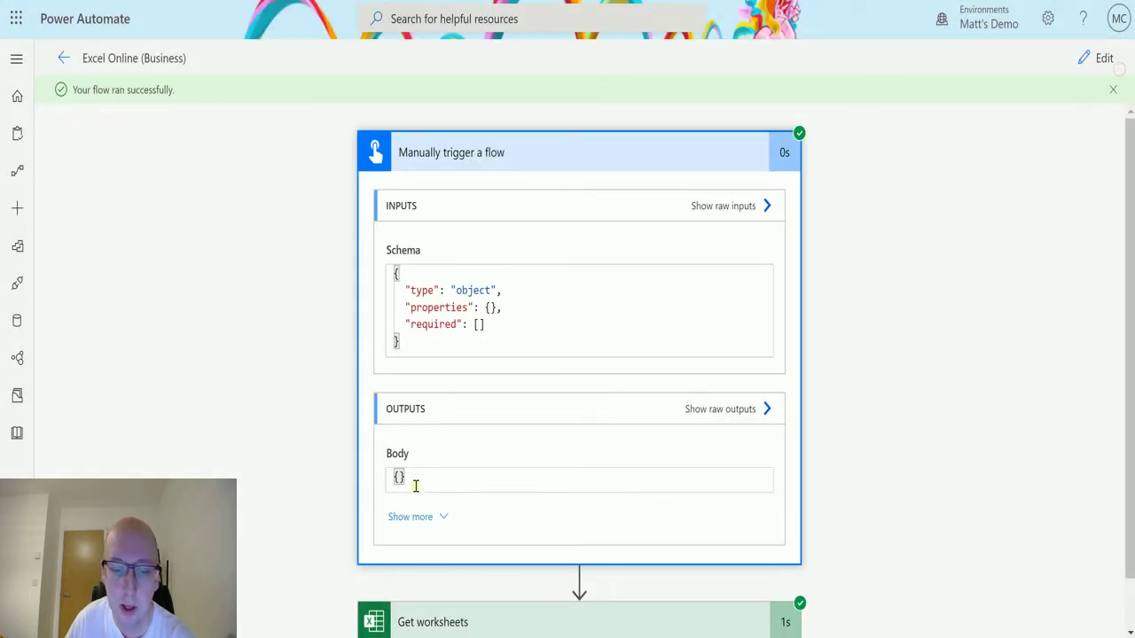
{"action": "left_click", "coordinate": [540, 153]}
{"action": "left_click", "coordinate": [512, 233]}
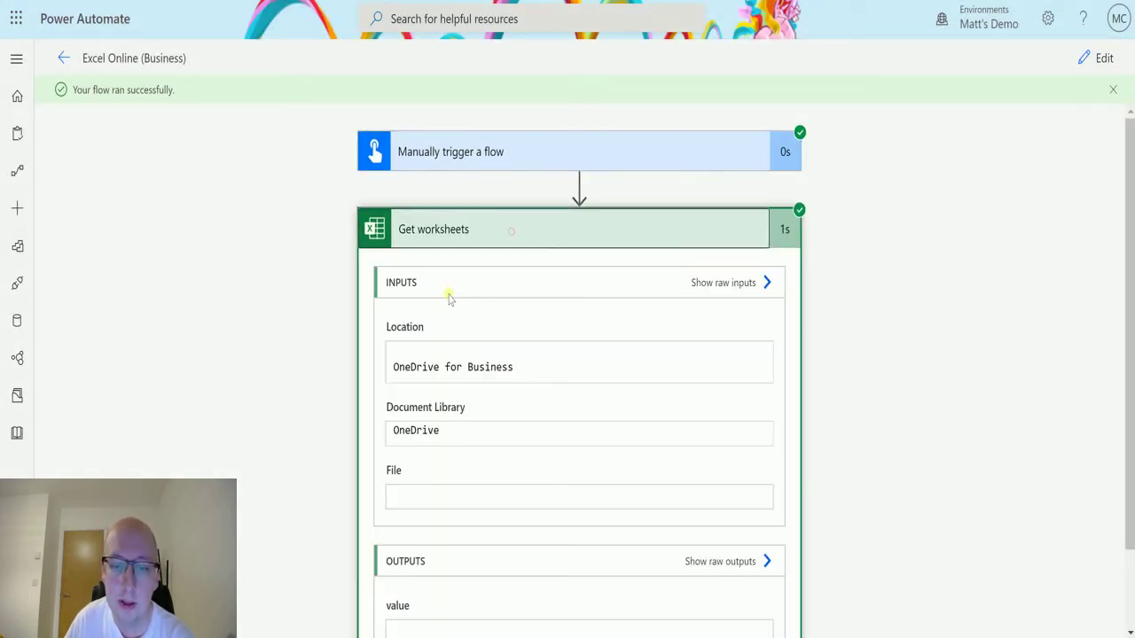
{"action": "left_click", "coordinate": [736, 284]}
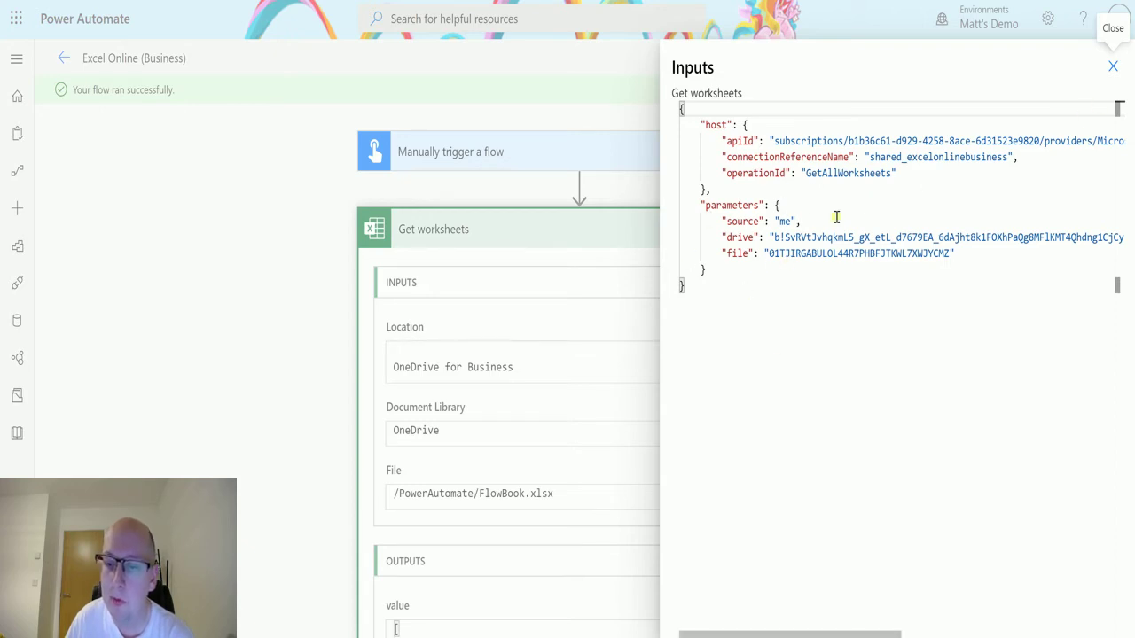
{"action": "left_click", "coordinate": [1113, 65]}
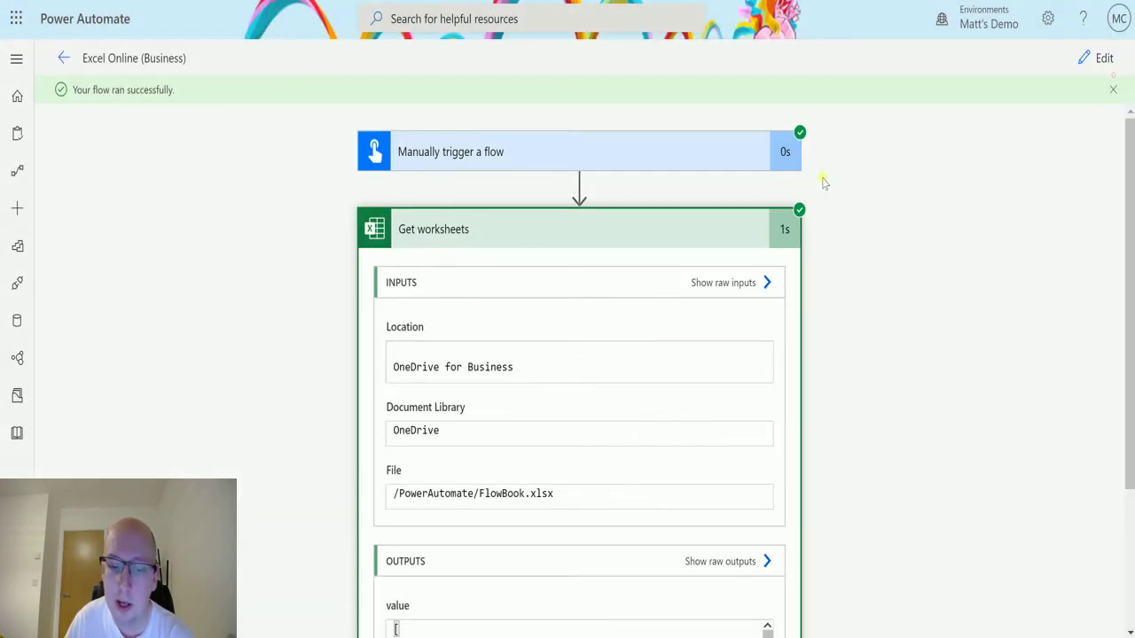
Step: Re-expand Get worksheets and scroll down to its returned worksheet list
{"action": "scroll", "coordinate": [937, 222], "scroll_direction": "down", "scroll_amount": 3}
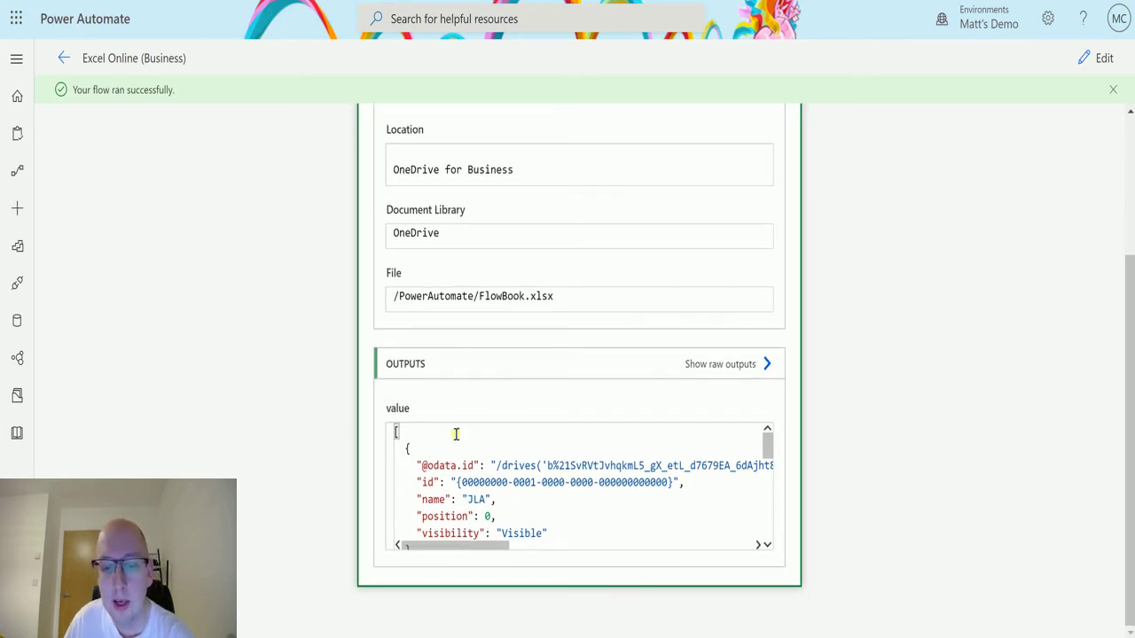
{"action": "scroll", "coordinate": [408, 417], "scroll_direction": "up", "scroll_amount": 3}
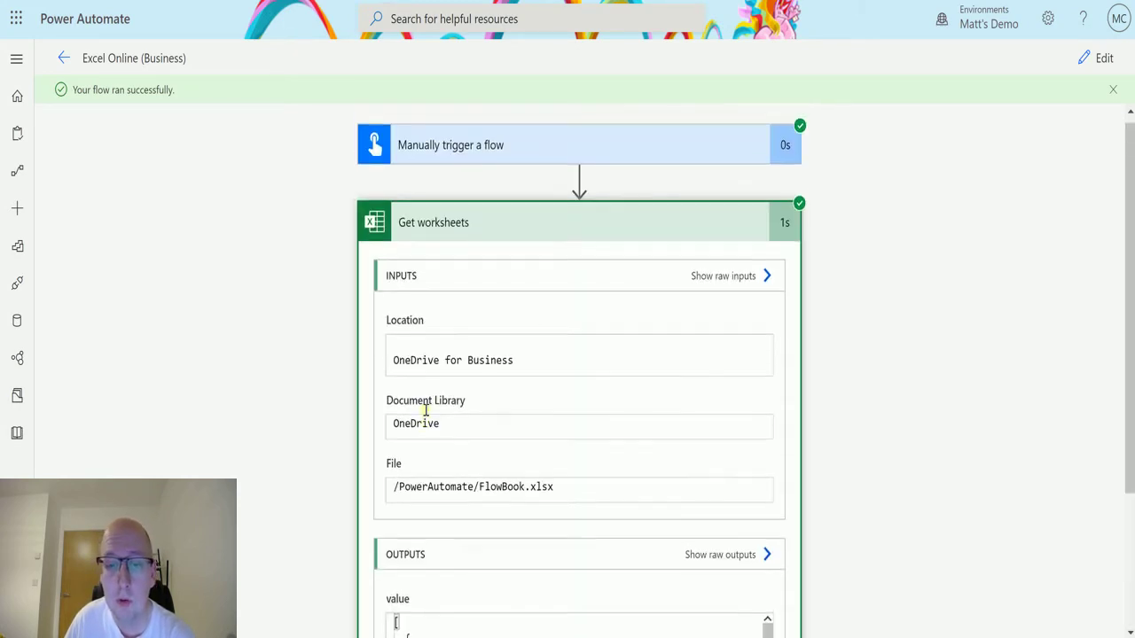
{"action": "left_click", "coordinate": [466, 151]}
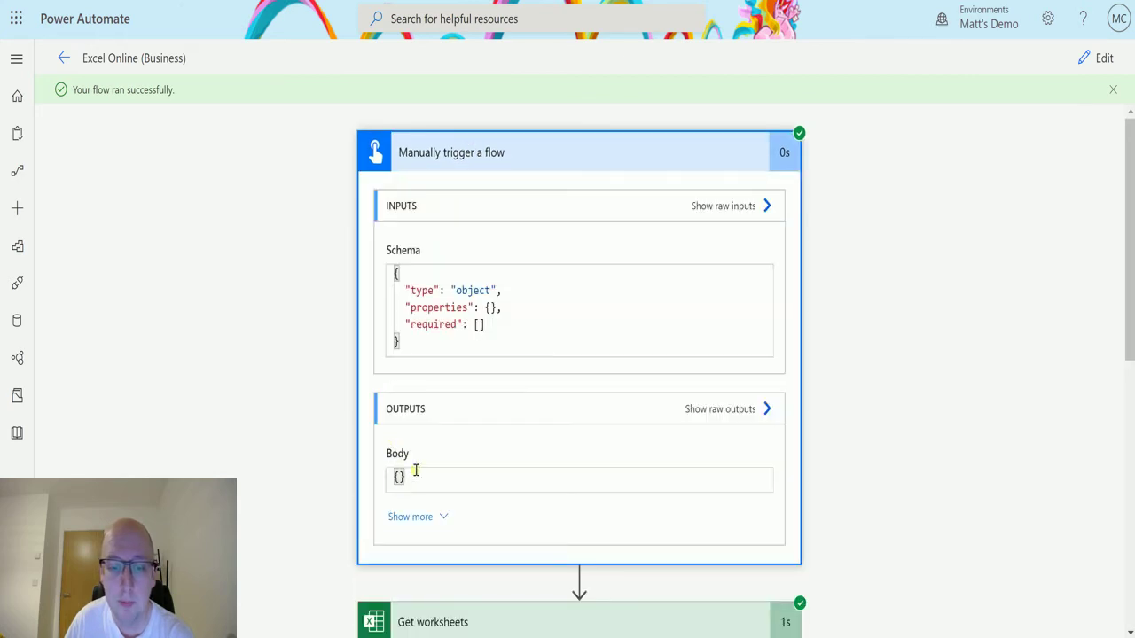
{"action": "left_click", "coordinate": [514, 160]}
{"action": "left_click", "coordinate": [568, 235]}
{"action": "scroll", "coordinate": [411, 400], "scroll_direction": "down", "scroll_amount": 2}
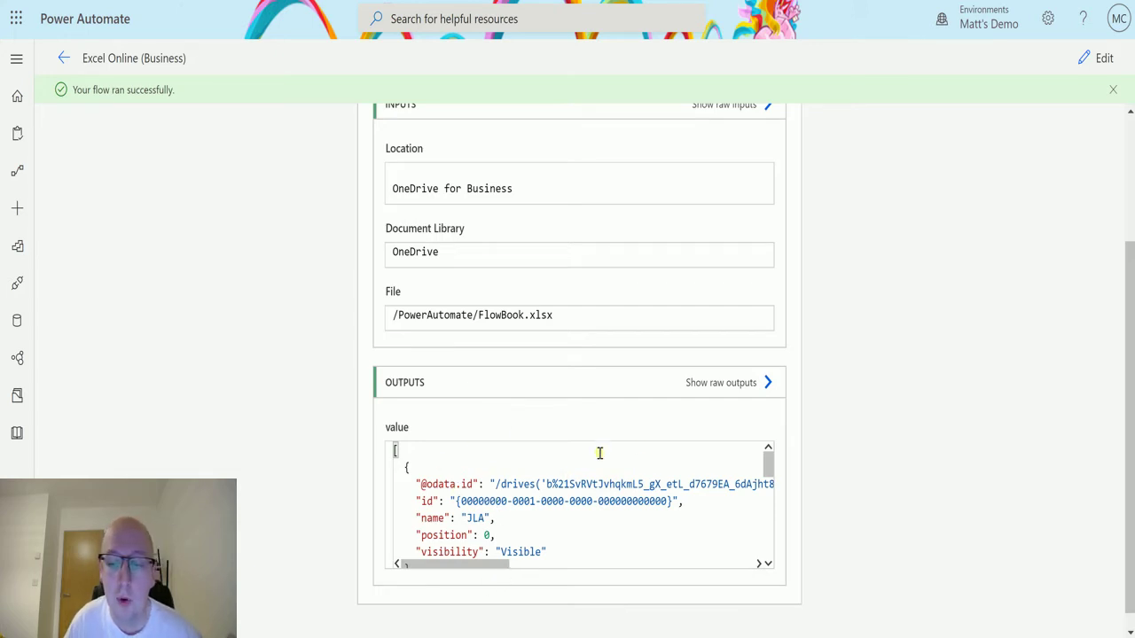
Step: Open the Get worksheets raw outputs and point out the body, value array and first worksheet id
{"action": "left_click", "coordinate": [751, 383]}
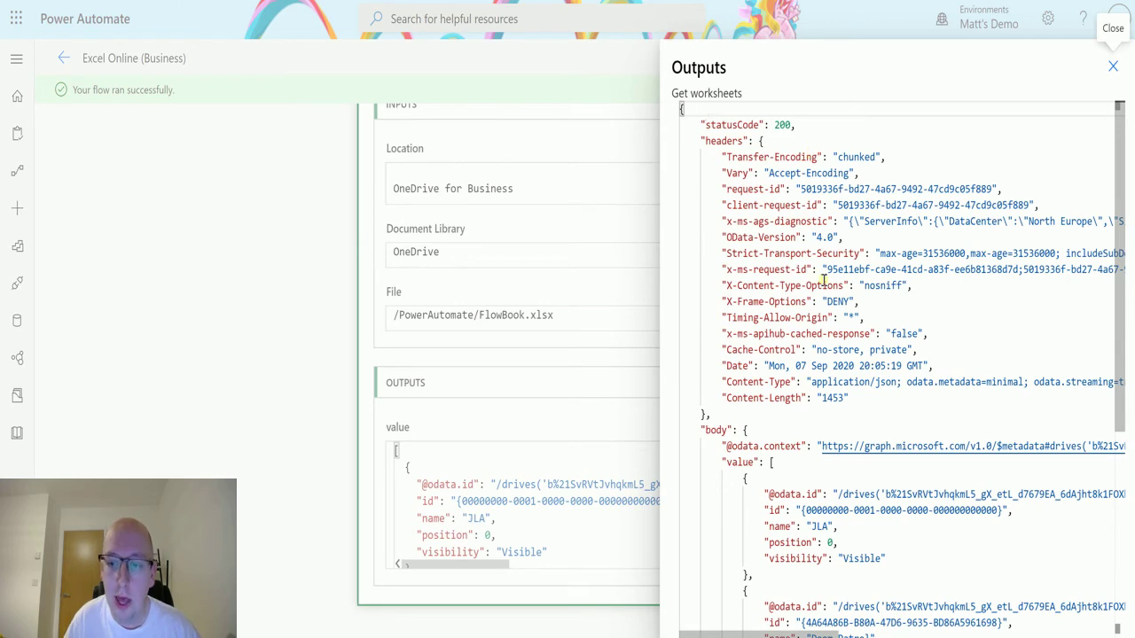
{"action": "scroll", "coordinate": [769, 420], "scroll_direction": "down", "scroll_amount": 4}
{"action": "scroll", "coordinate": [745, 264], "scroll_direction": "up", "scroll_amount": 4}
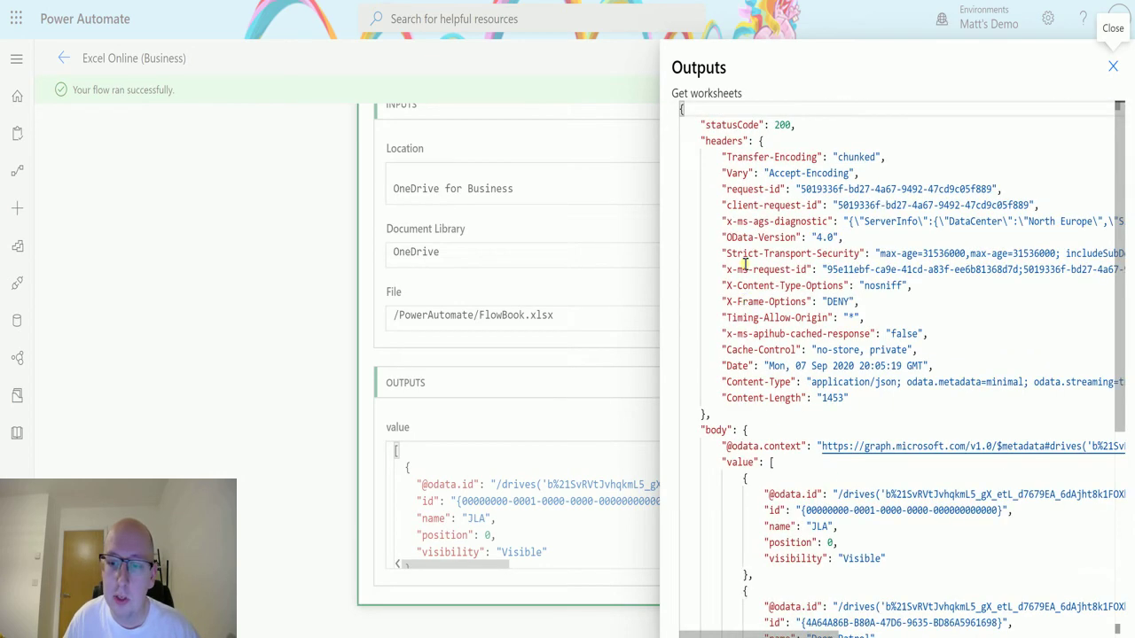
{"action": "left_click", "coordinate": [747, 429]}
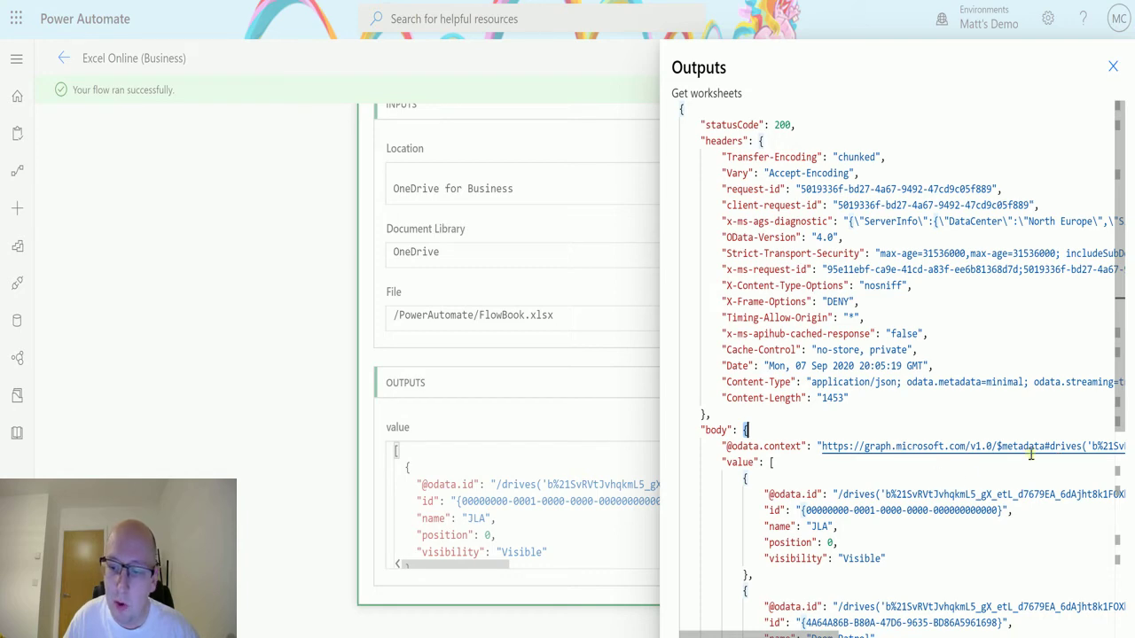
{"action": "left_click", "coordinate": [737, 462]}
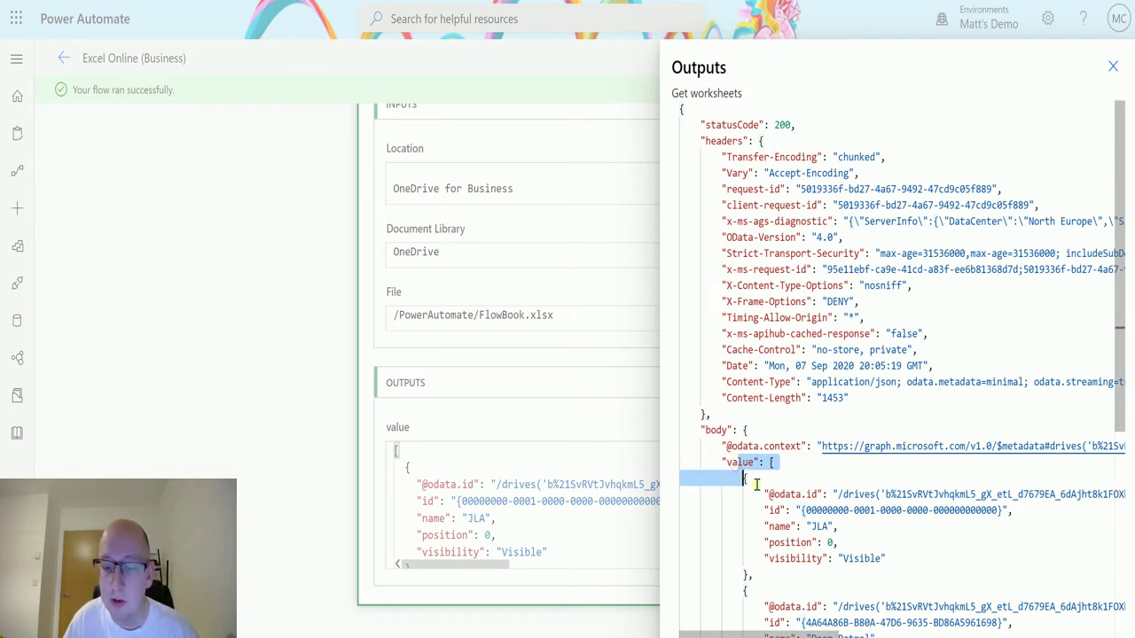
{"action": "left_click", "coordinate": [949, 511]}
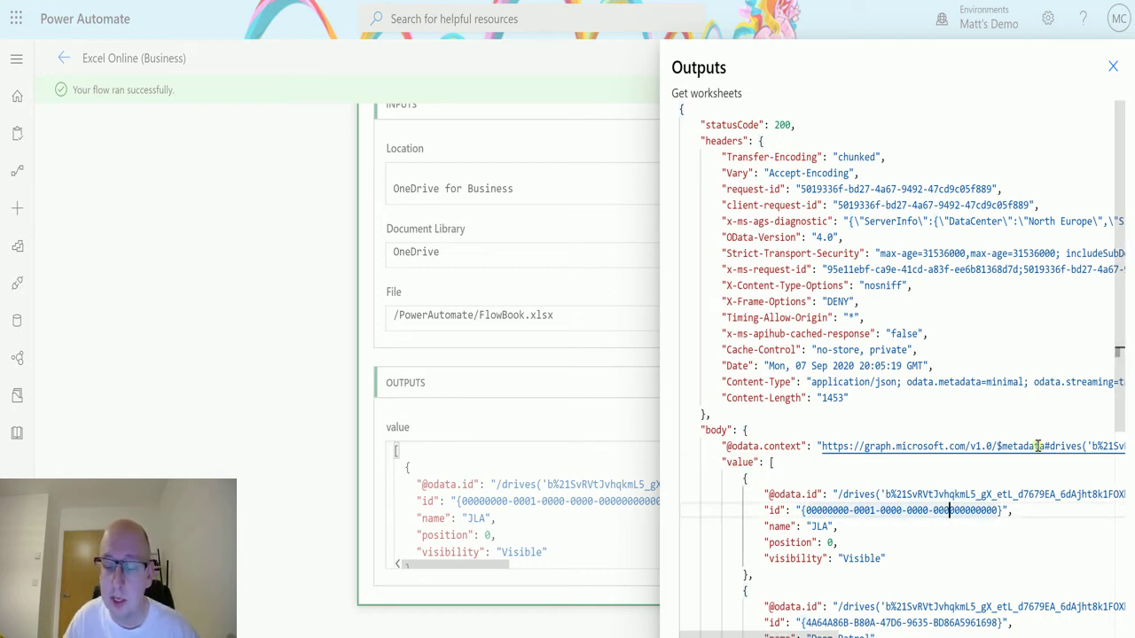
Step: Scroll across the rest of the outputs JSON and close the raw outputs panel
{"action": "scroll", "coordinate": [1038, 447], "scroll_direction": "down", "scroll_amount": 5}
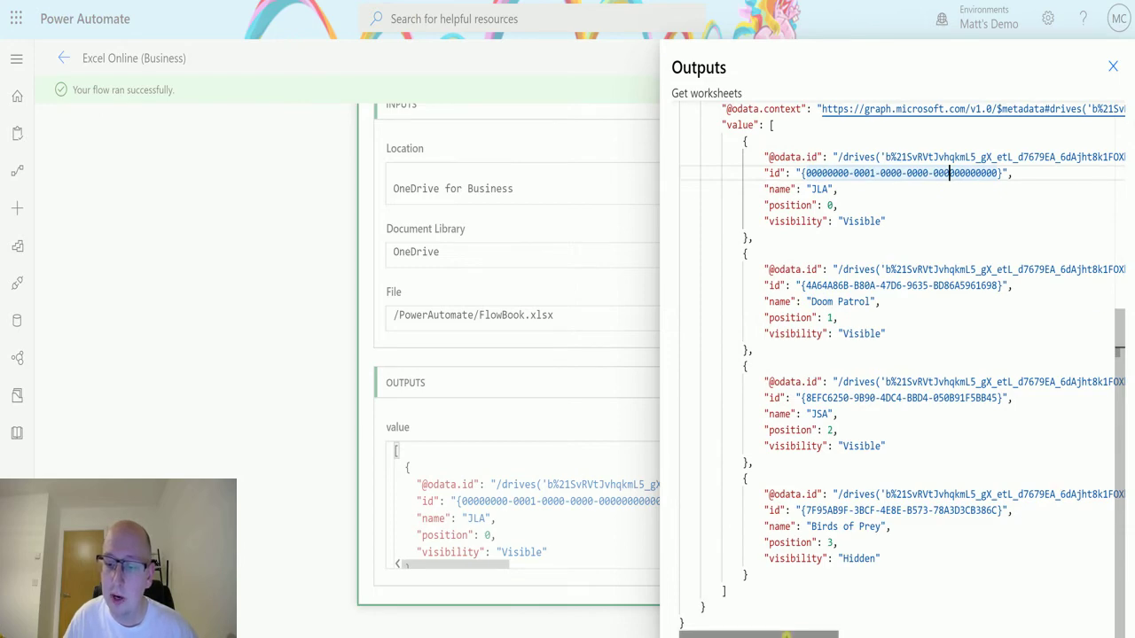
{"action": "scroll", "coordinate": [903, 529], "scroll_direction": "right", "scroll_amount": 5}
{"action": "scroll", "coordinate": [903, 528], "scroll_direction": "right", "scroll_amount": 1}
{"action": "scroll", "coordinate": [902, 529], "scroll_direction": "left", "scroll_amount": 6}
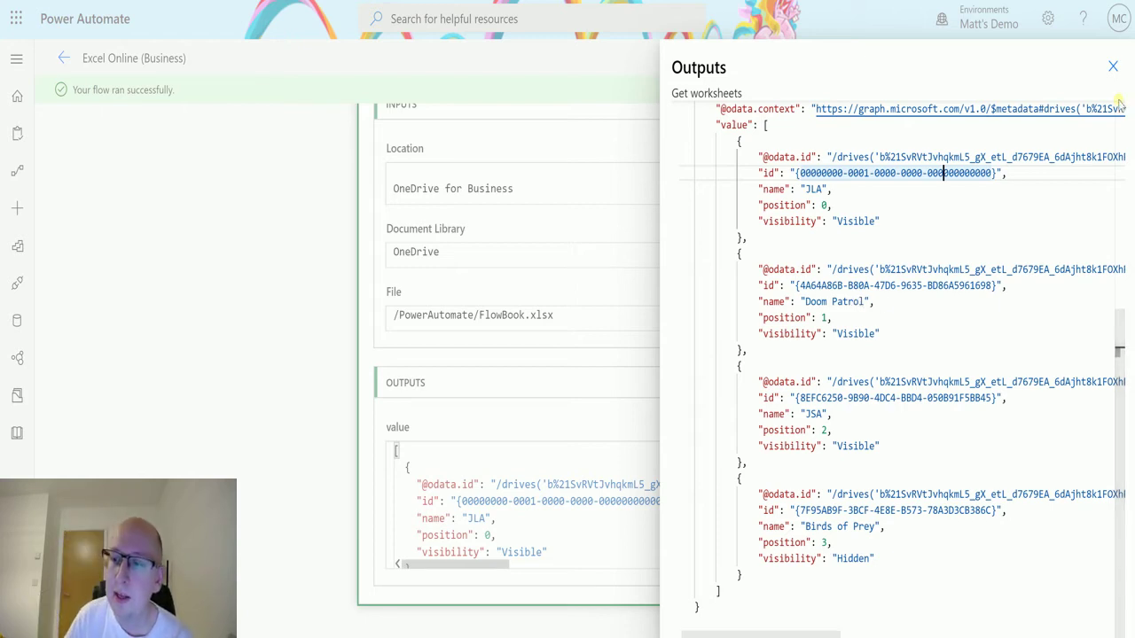
{"action": "left_click", "coordinate": [1113, 67]}
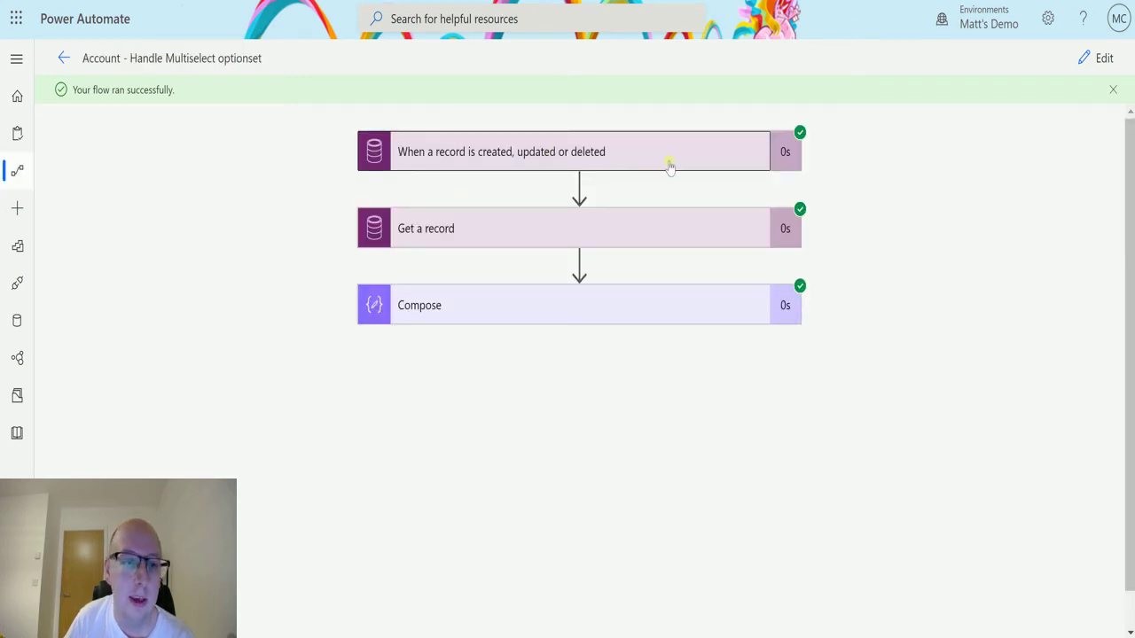
Step: Expand the record trigger step and scroll through its account record body output
{"action": "left_click", "coordinate": [599, 130]}
{"action": "scroll", "coordinate": [915, 186], "scroll_direction": "down", "scroll_amount": 2}
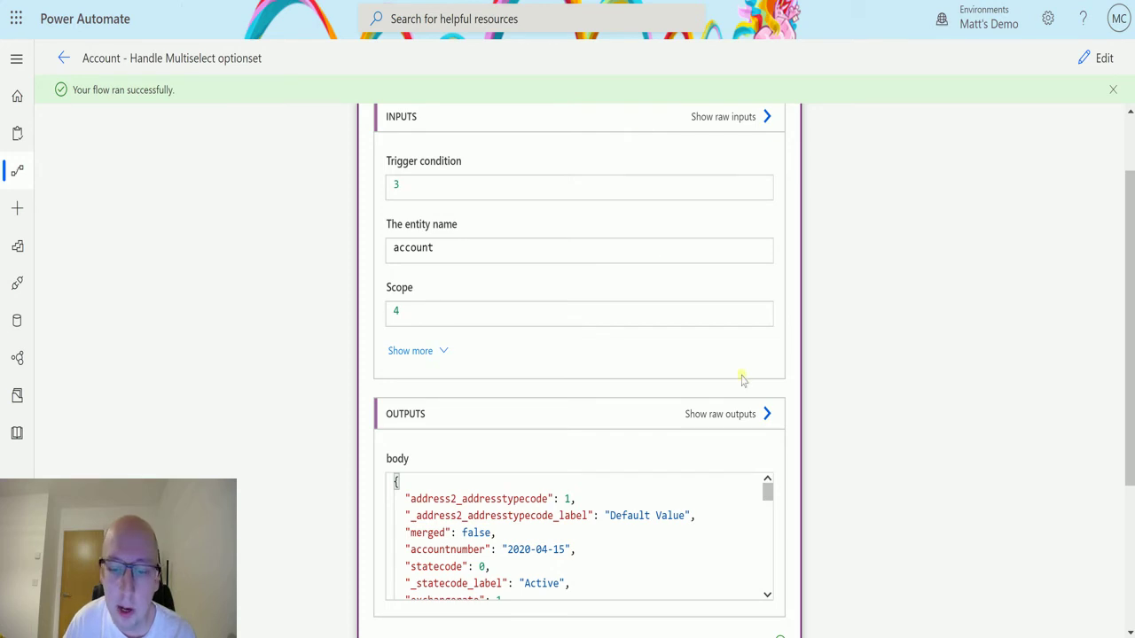
{"action": "scroll", "coordinate": [674, 399], "scroll_direction": "down", "scroll_amount": 1}
{"action": "scroll", "coordinate": [567, 436], "scroll_direction": "down", "scroll_amount": 3}
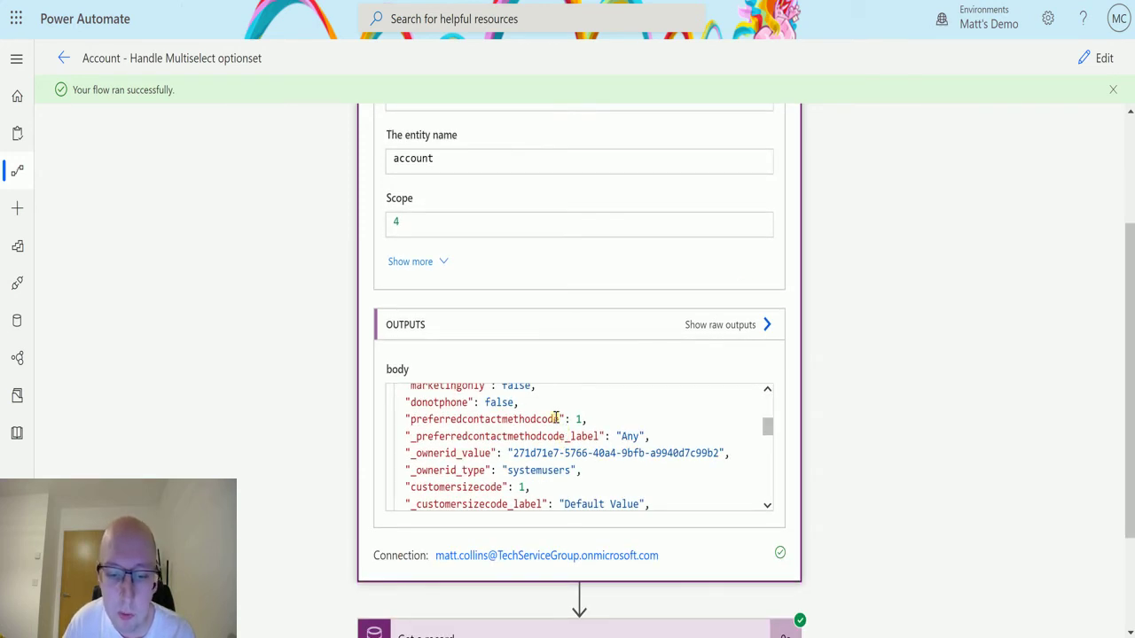
{"action": "scroll", "coordinate": [539, 393], "scroll_direction": "down", "scroll_amount": 3}
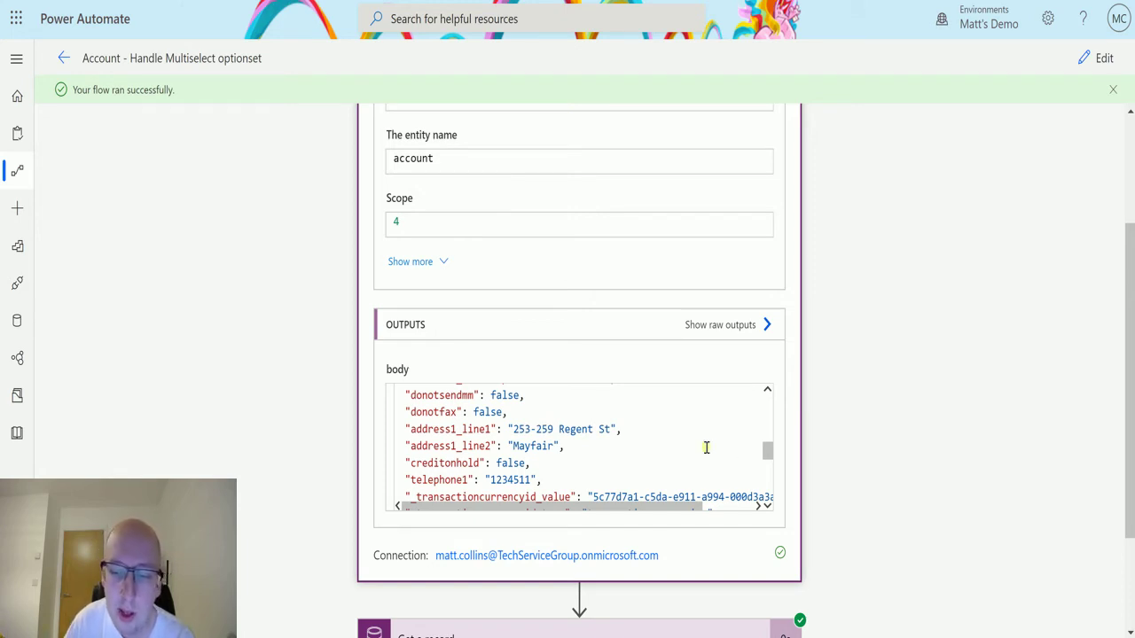
{"action": "scroll", "coordinate": [767, 448], "scroll_direction": "up", "scroll_amount": 3}
{"action": "scroll", "coordinate": [767, 443], "scroll_direction": "up", "scroll_amount": 5}
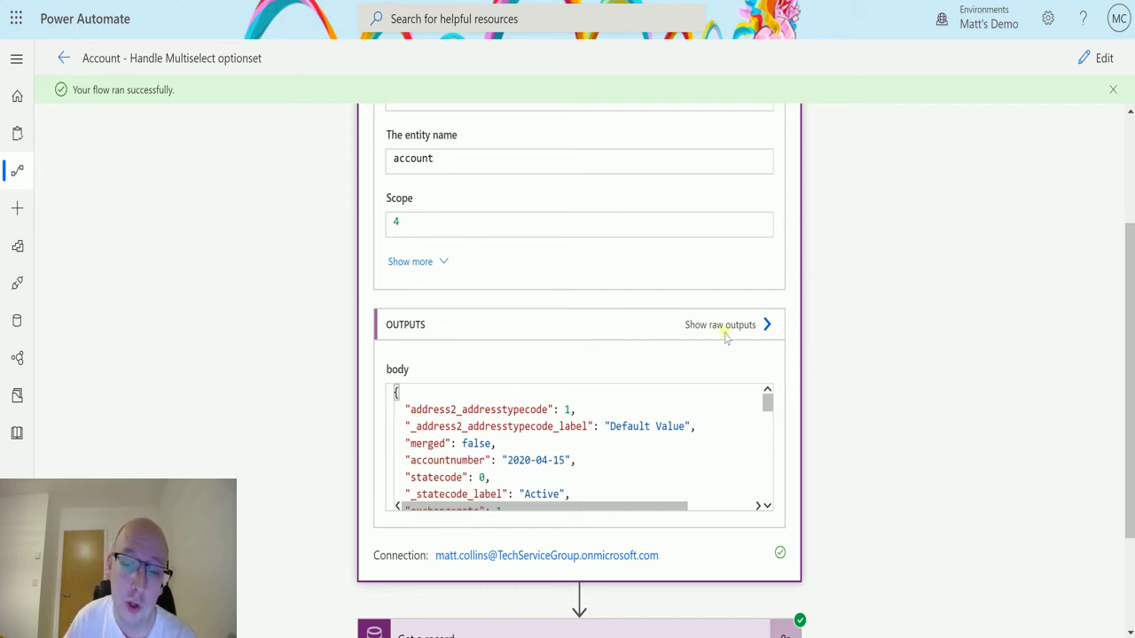
Step: Read through the trigger's raw outputs, highlight the _territorycode_label line, then close the panel
{"action": "left_click", "coordinate": [728, 328]}
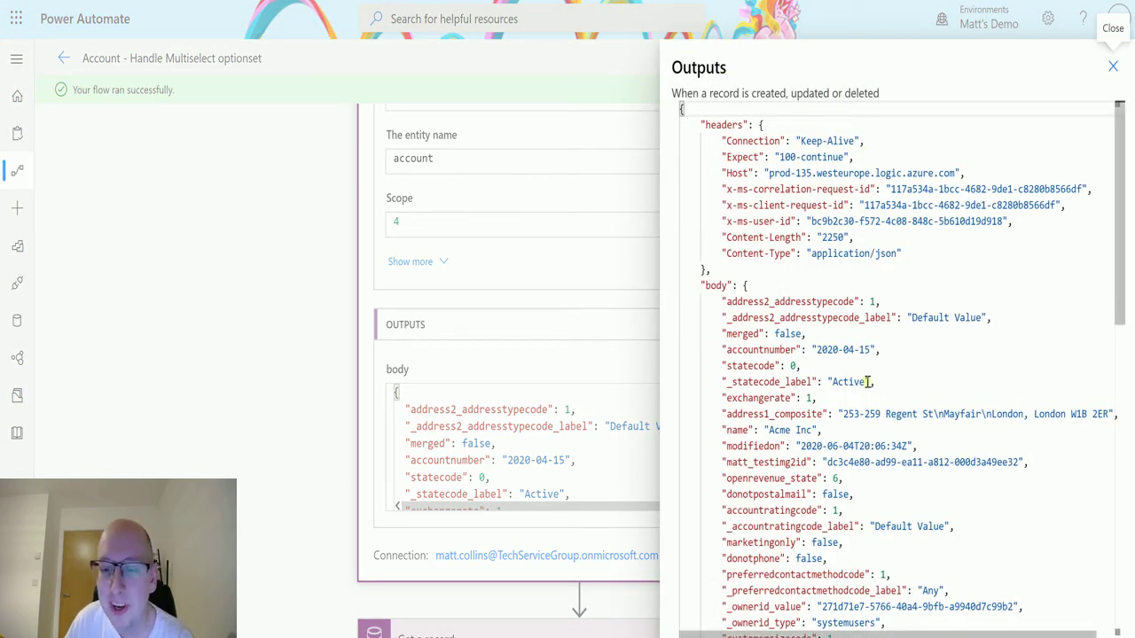
{"action": "scroll", "coordinate": [862, 390], "scroll_direction": "down", "scroll_amount": 4}
{"action": "scroll", "coordinate": [814, 302], "scroll_direction": "up", "scroll_amount": 4}
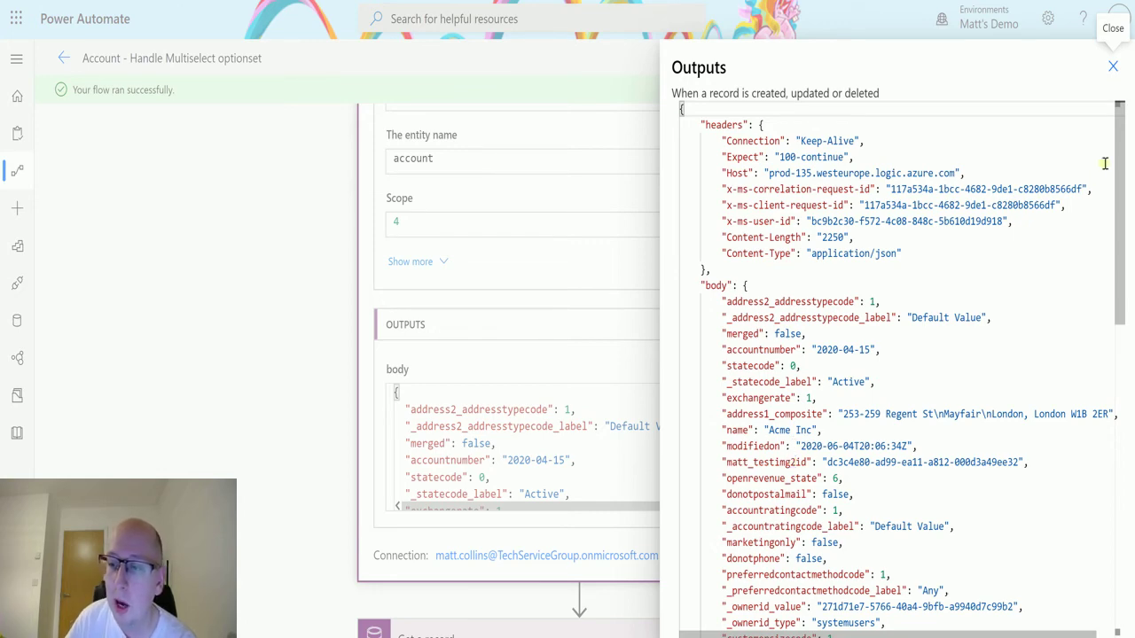
{"action": "left_click_drag", "start_coordinate": [1121, 149], "coordinate": [1132, 437]}
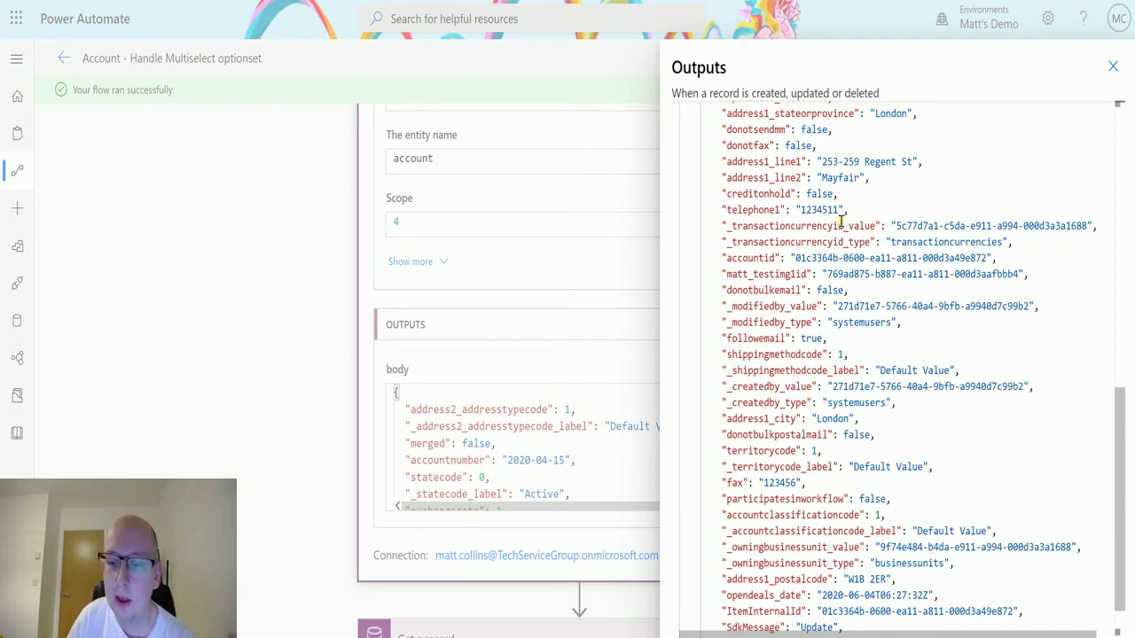
{"action": "scroll", "coordinate": [850, 209], "scroll_direction": "down", "scroll_amount": 2}
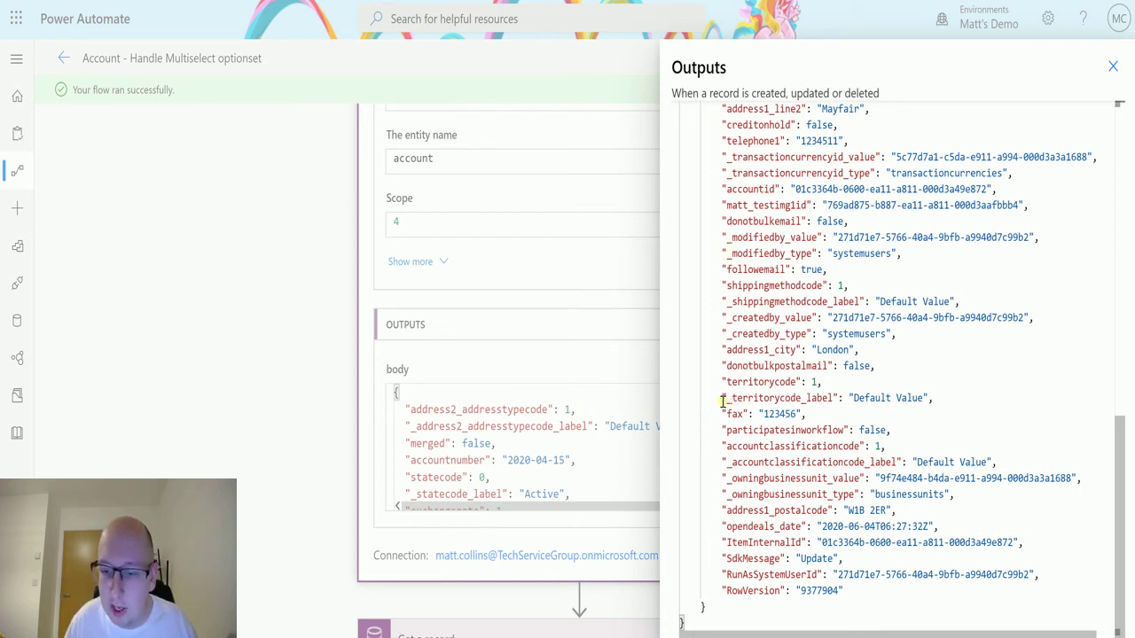
{"action": "left_click_drag", "start_coordinate": [722, 401], "coordinate": [933, 399]}
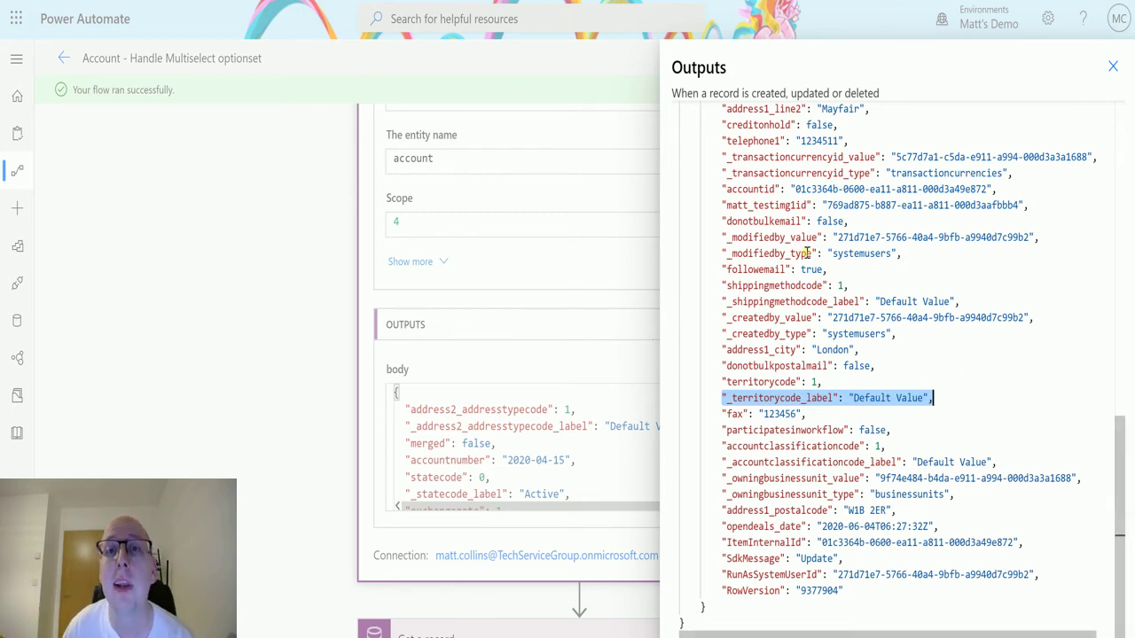
{"action": "left_click", "coordinate": [1113, 66]}
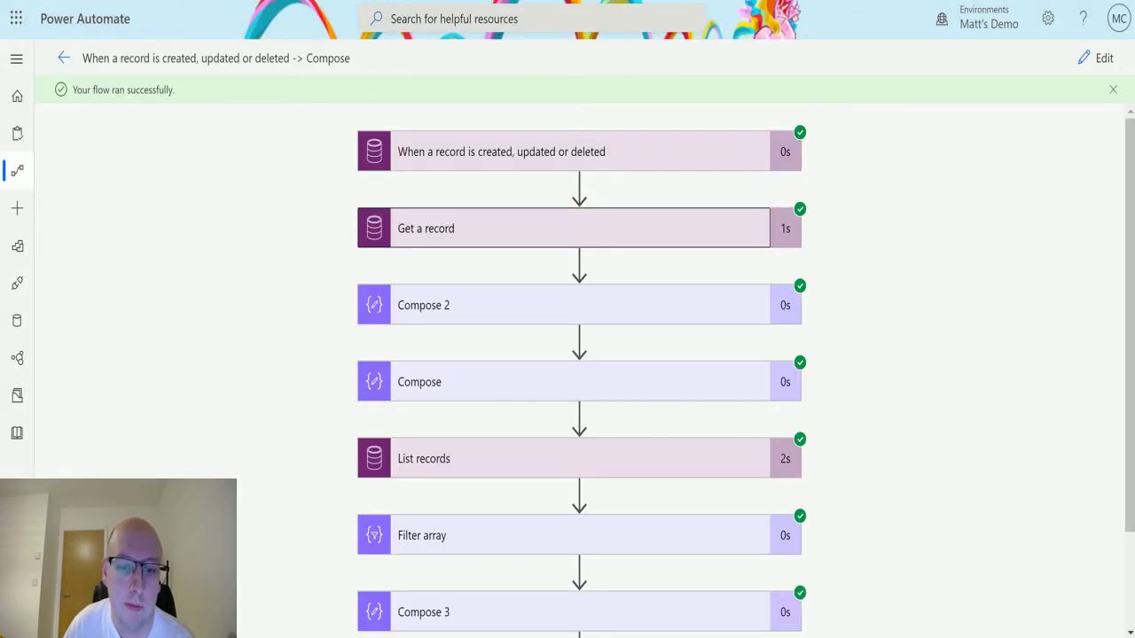
Step: Expand the Get a record step to review its details, then collapse it
{"action": "left_click", "coordinate": [668, 221]}
{"action": "scroll", "coordinate": [847, 233], "scroll_direction": "down", "scroll_amount": 1}
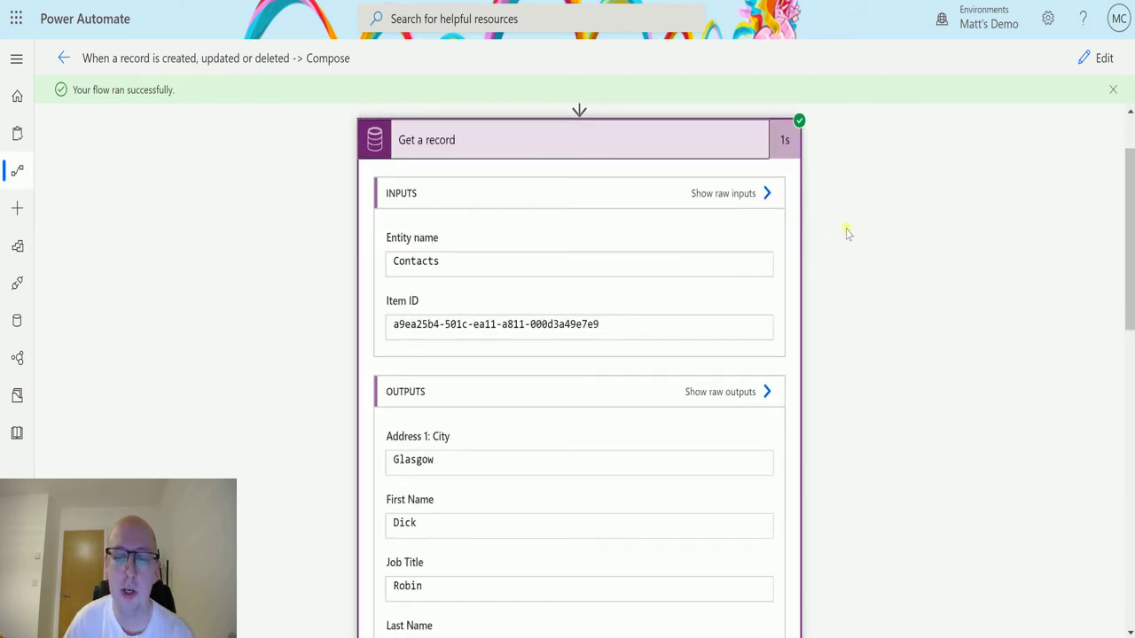
{"action": "scroll", "coordinate": [849, 259], "scroll_direction": "down", "scroll_amount": 2}
{"action": "scroll", "coordinate": [748, 316], "scroll_direction": "down", "scroll_amount": 1}
{"action": "scroll", "coordinate": [709, 450], "scroll_direction": "down", "scroll_amount": 2}
{"action": "scroll", "coordinate": [695, 316], "scroll_direction": "up", "scroll_amount": 3}
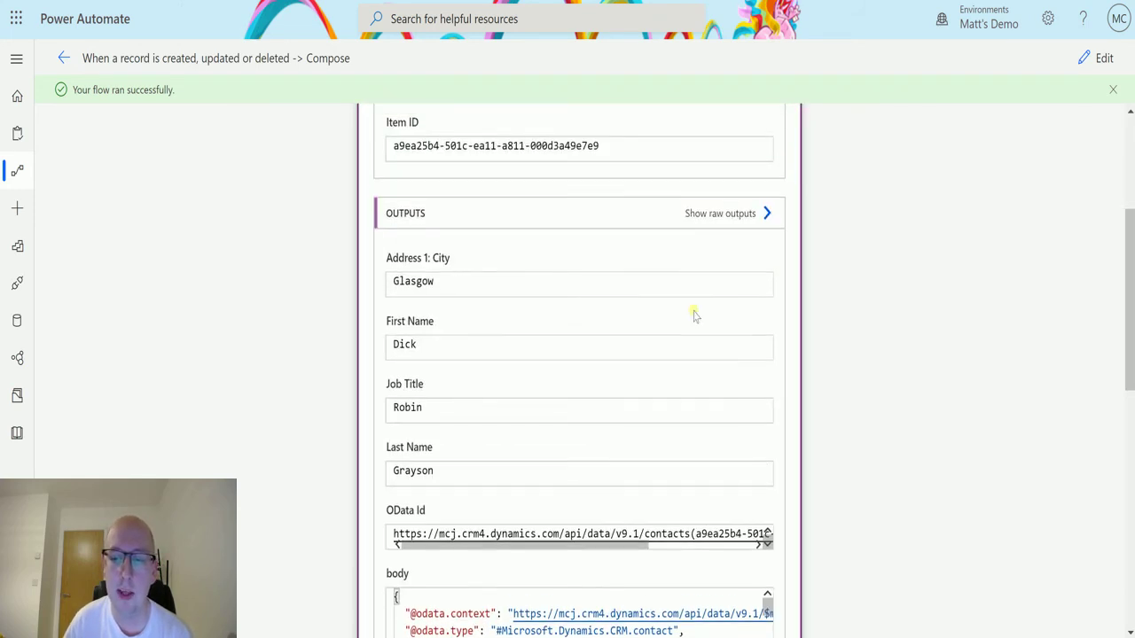
{"action": "scroll", "coordinate": [711, 264], "scroll_direction": "up", "scroll_amount": 2}
{"action": "left_click", "coordinate": [691, 221]}
Step: Expand List records and view its downloaded String Maps output, then close that page
{"action": "scroll", "coordinate": [603, 304], "scroll_direction": "down", "scroll_amount": 1}
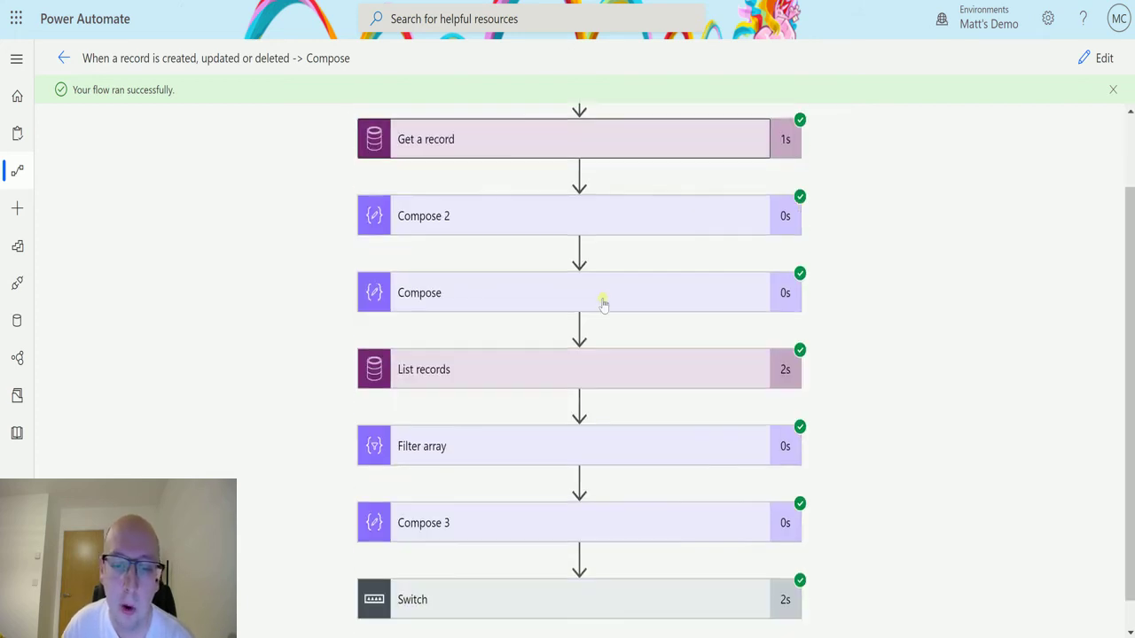
{"action": "left_click", "coordinate": [616, 369]}
{"action": "scroll", "coordinate": [818, 315], "scroll_direction": "down", "scroll_amount": 2}
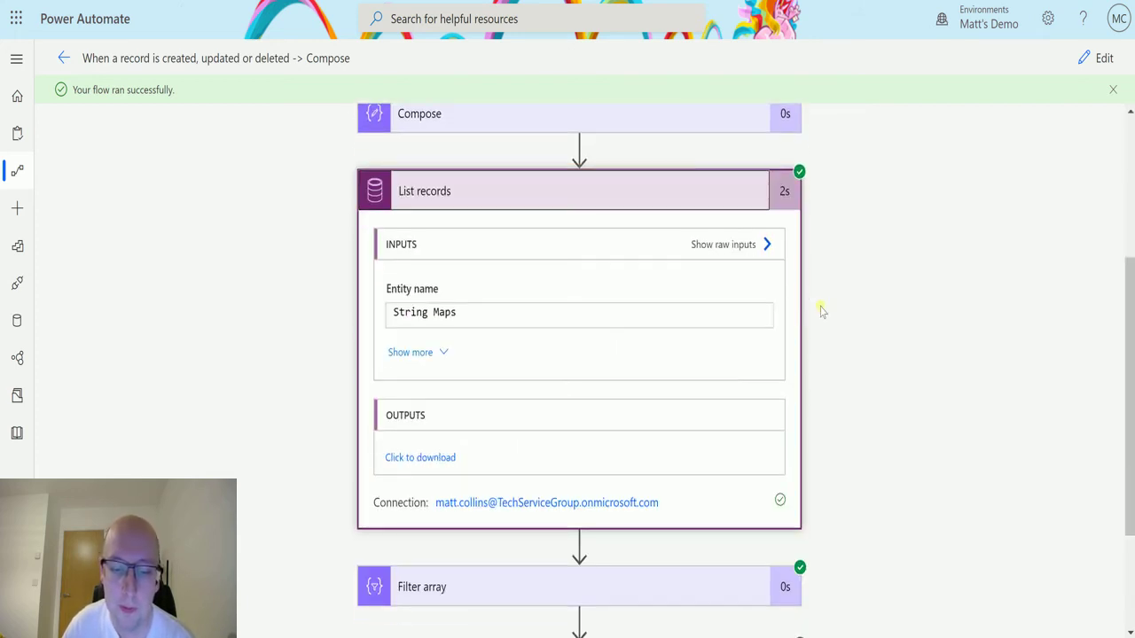
{"action": "left_click", "coordinate": [399, 459]}
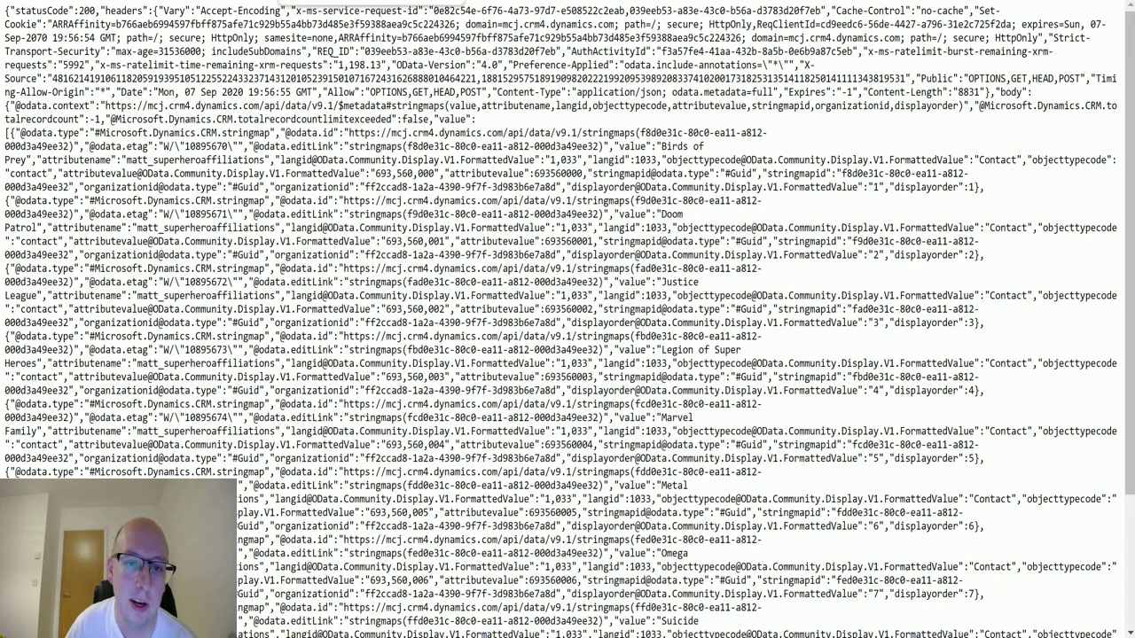
{"action": "key", "text": "ctrl+w"}
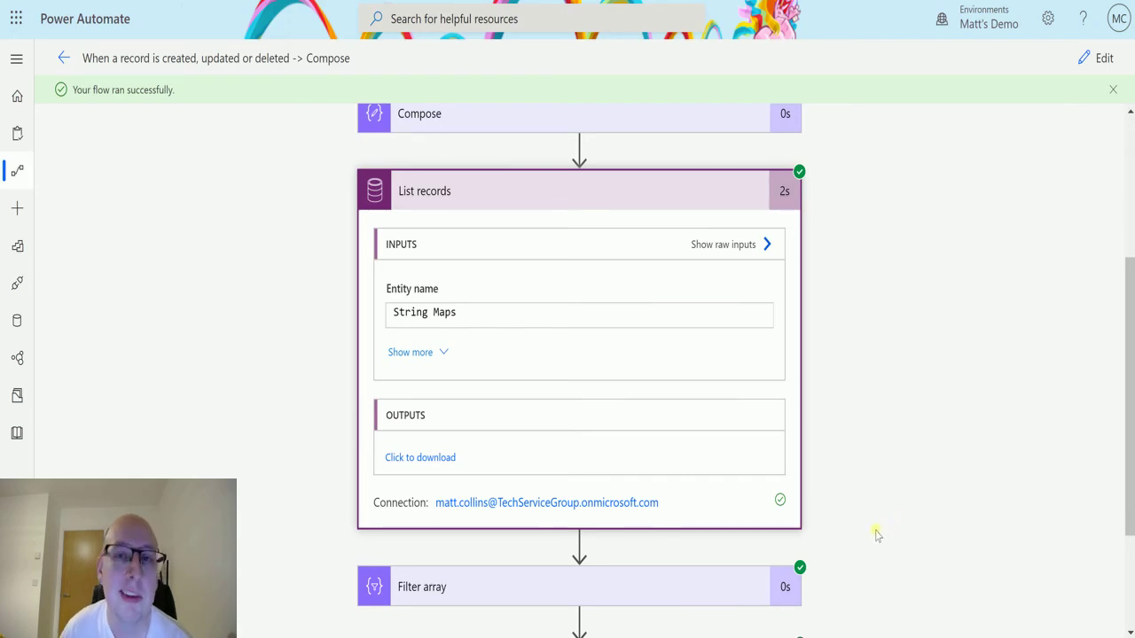